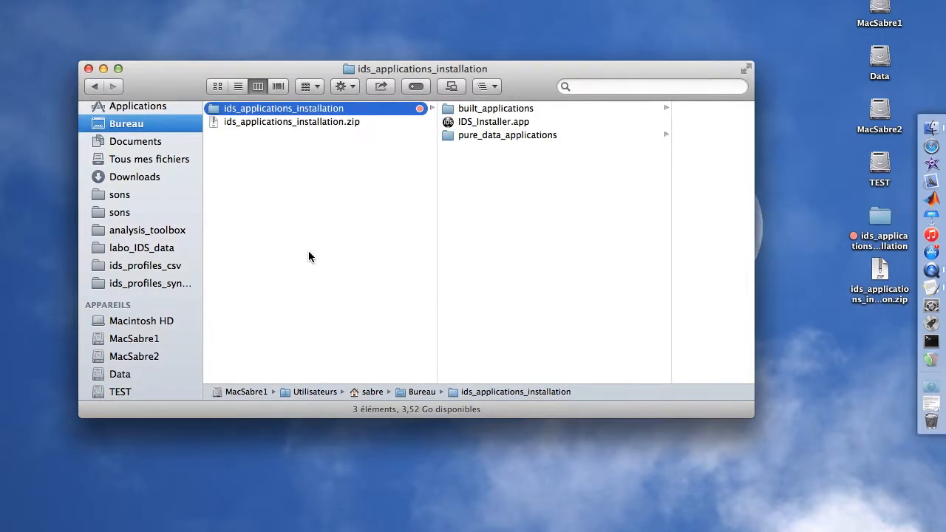
- Launch IDS_Installer.app from the ids_applications_installation folder with Cmd+O
key("Right")
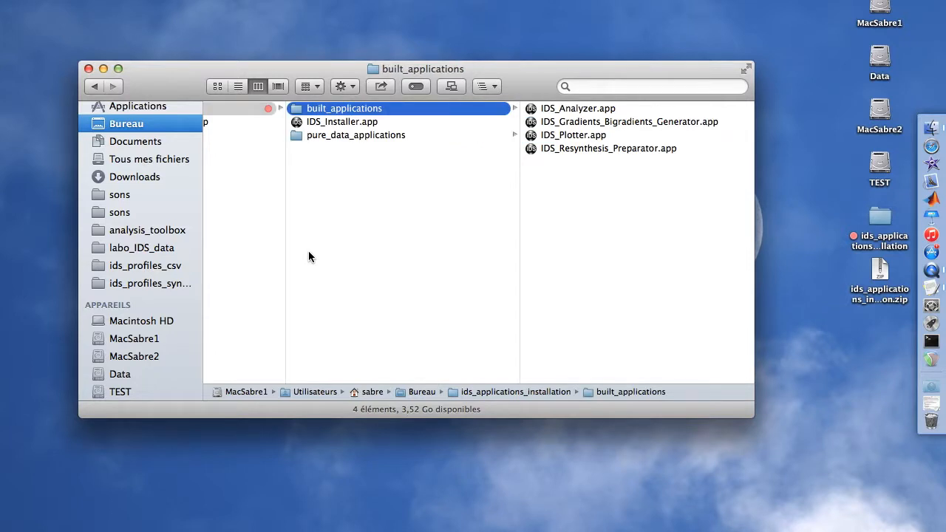
key("Down")
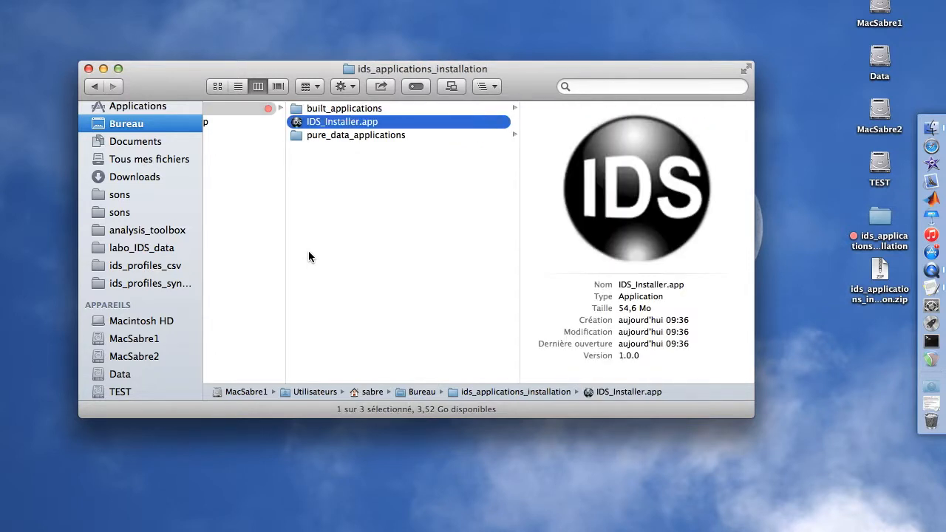
key("super+o")
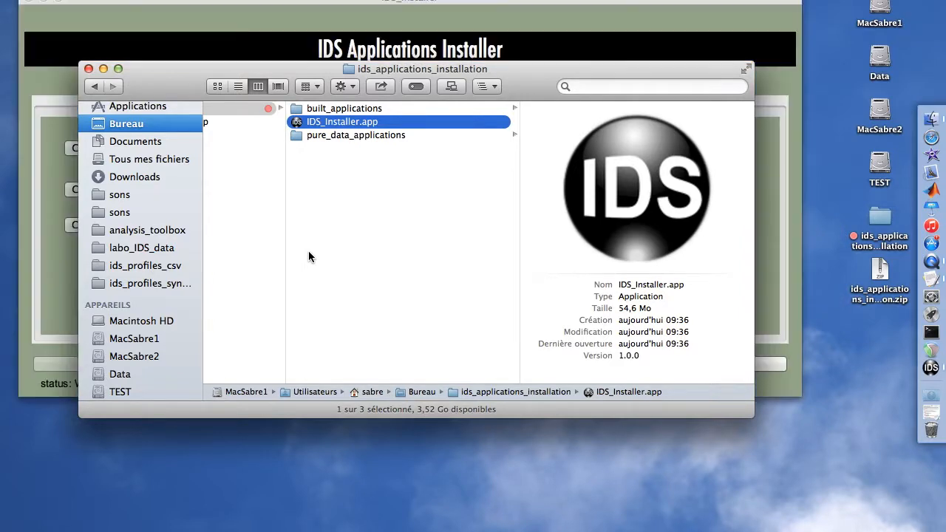
- Recalculate the Pre-Defined Mappings Details table for an 88200 Hz sampling frequency
left_click_drag(253, 4, 280, 73)
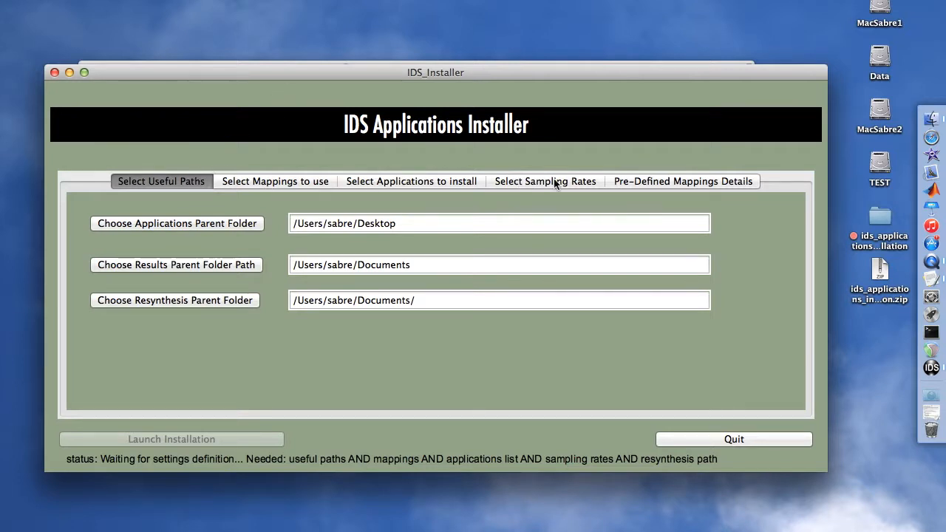
left_click(660, 183)
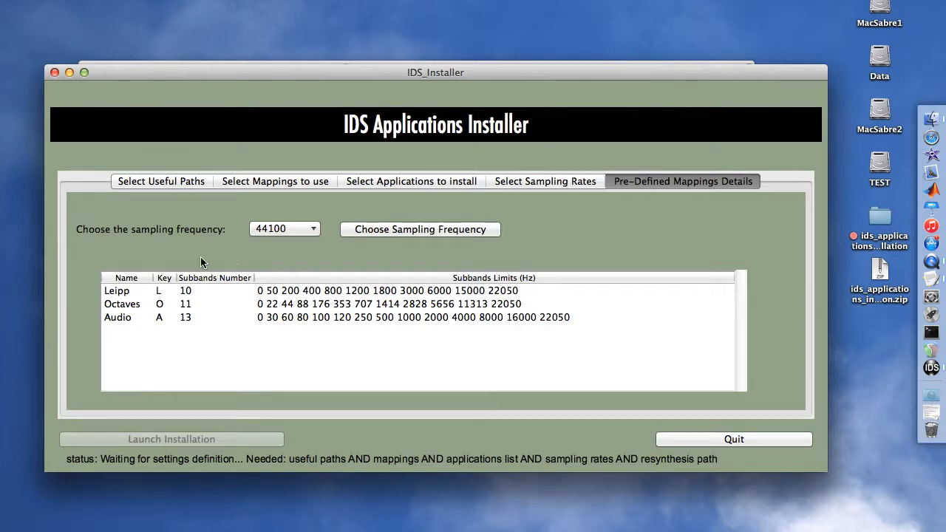
left_click(259, 230)
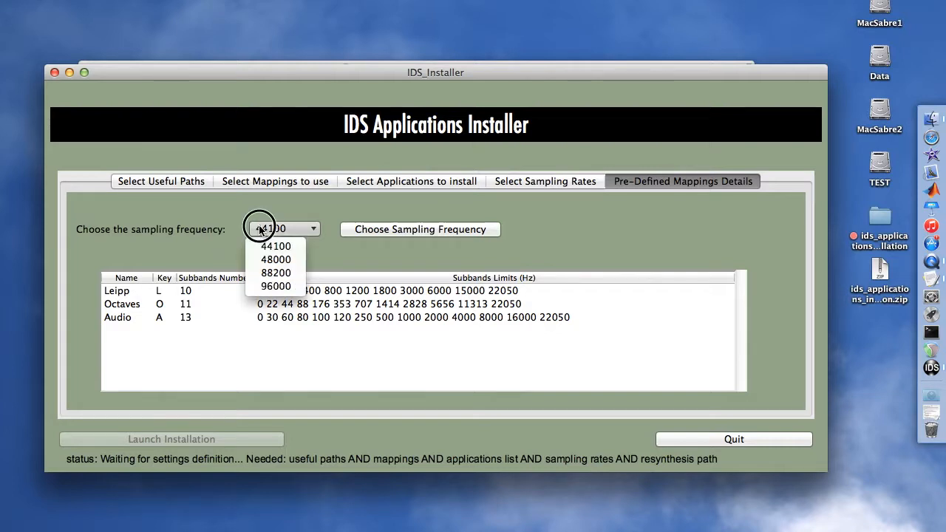
left_click(279, 272)
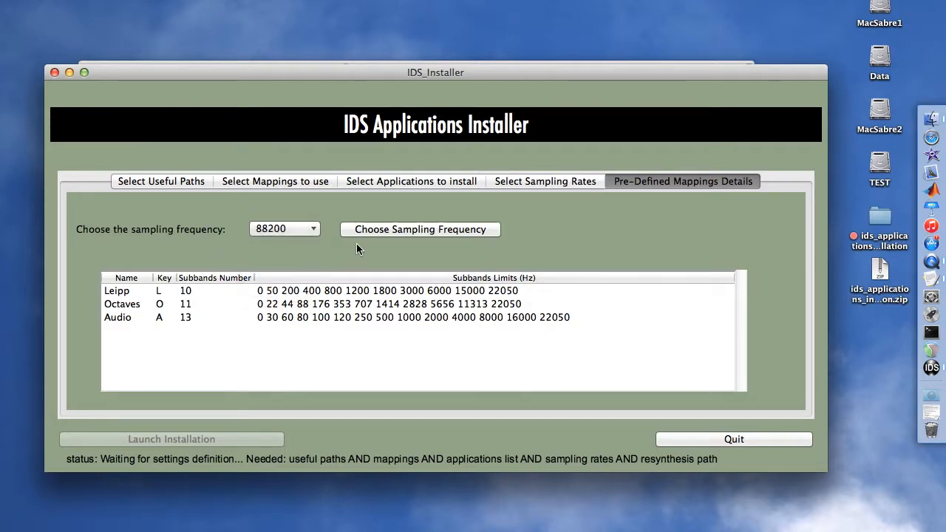
left_click(373, 232)
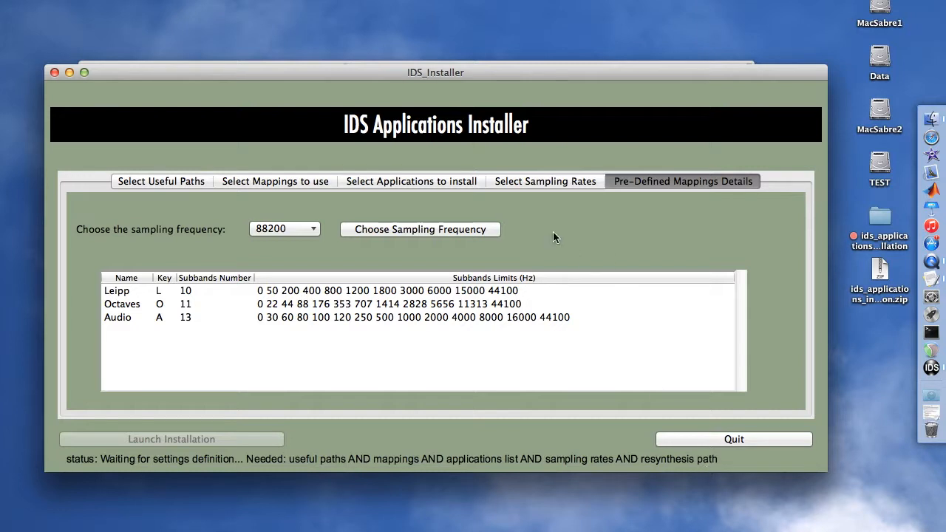
- Tick the 44.1, 48, 88.2 and 96 kHz sampling rates and apply the choice
left_click(510, 186)
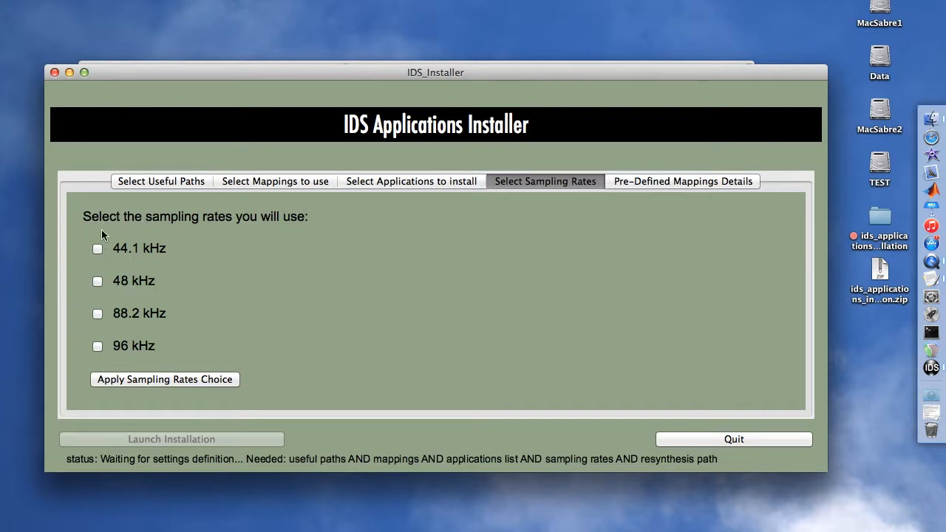
left_click(97, 249)
left_click(97, 281)
left_click(97, 315)
left_click(96, 347)
left_click(108, 382)
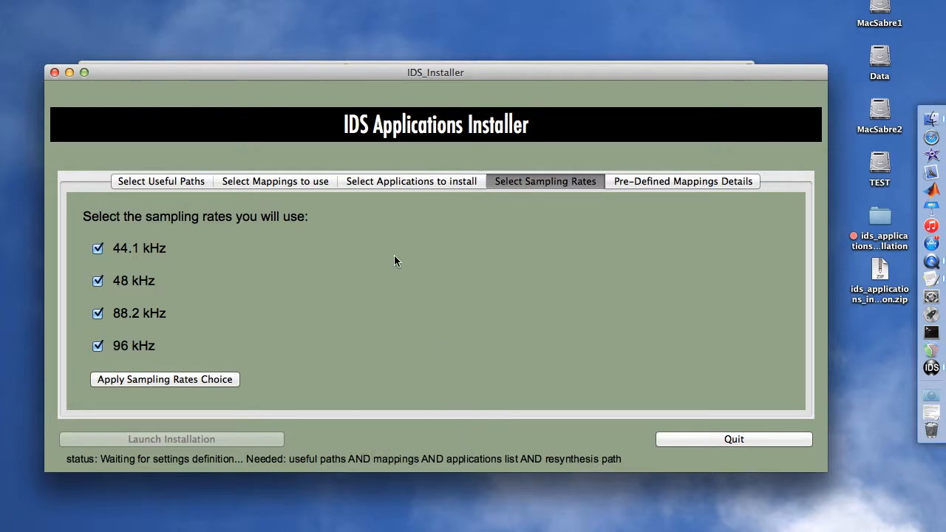
- Select IDS Analyzer, IDS Plotter and the other applications for install, then apply the choice
left_click(381, 182)
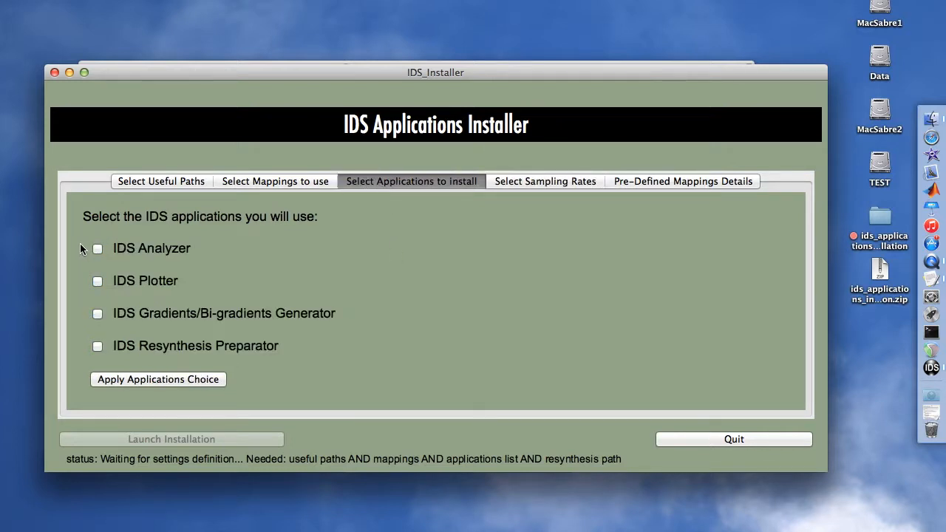
left_click(97, 251)
left_click(98, 282)
left_click(105, 380)
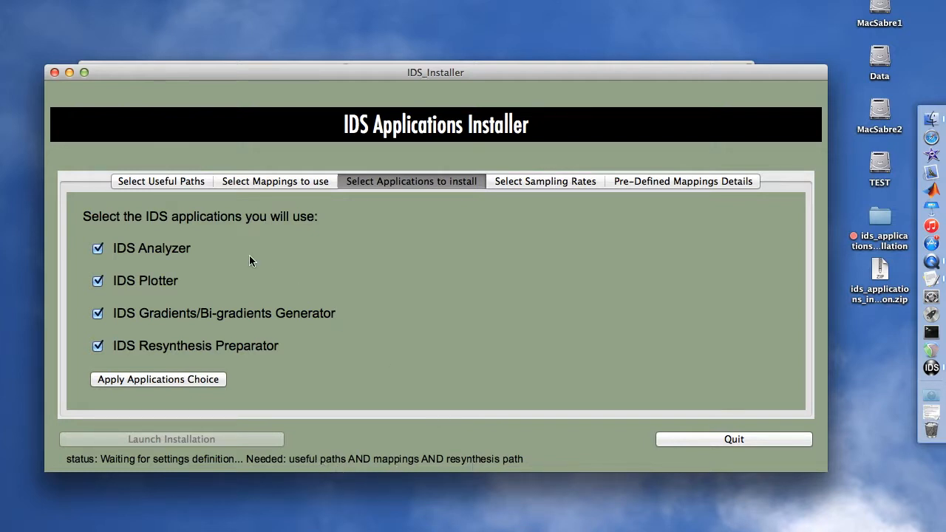
- Tick the Audio, Leipp and Octaves mappings and apply the mappings choice
left_click(250, 188)
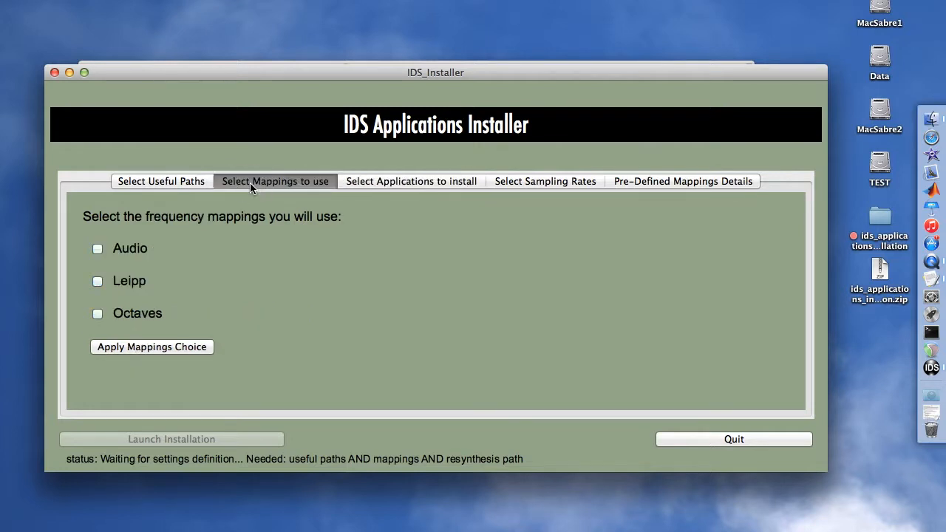
left_click(99, 249)
left_click(97, 283)
left_click(114, 347)
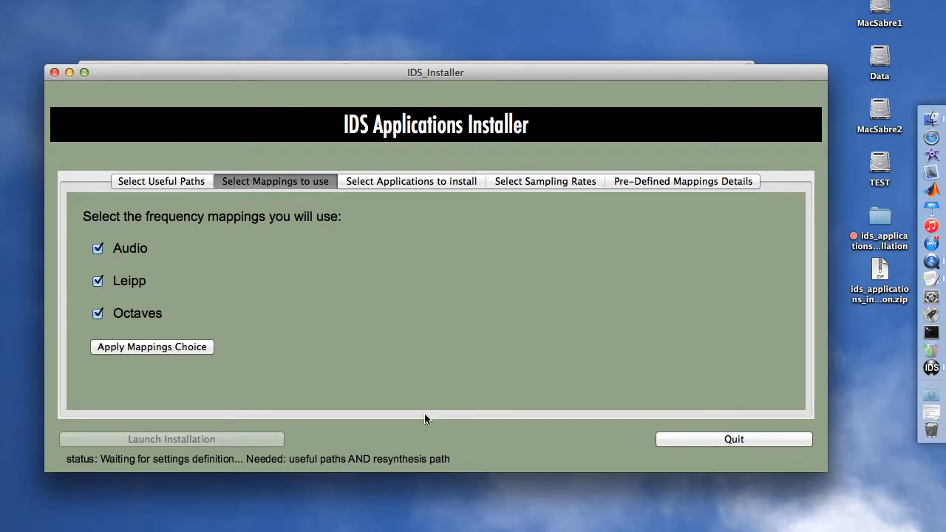
- Make a new Desktop folder 'ids_applications' the applications parent folder
left_click(128, 182)
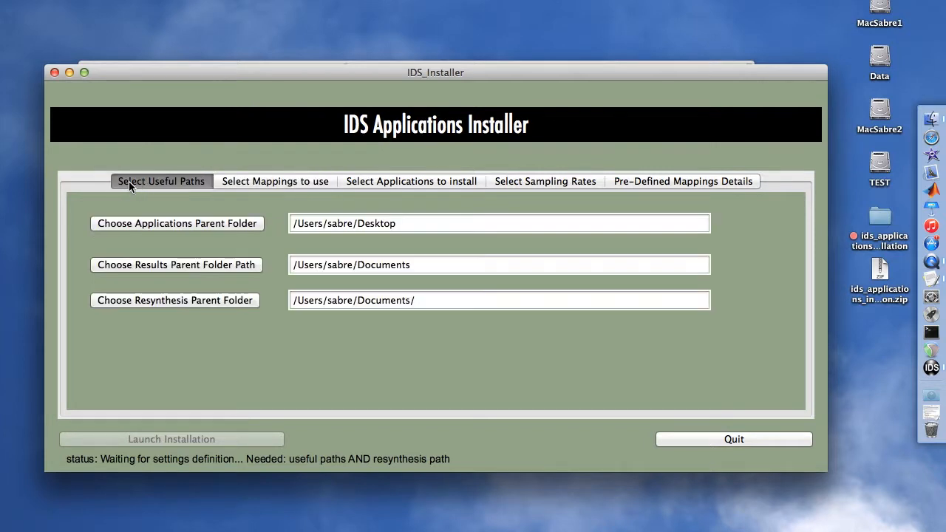
left_click(119, 223)
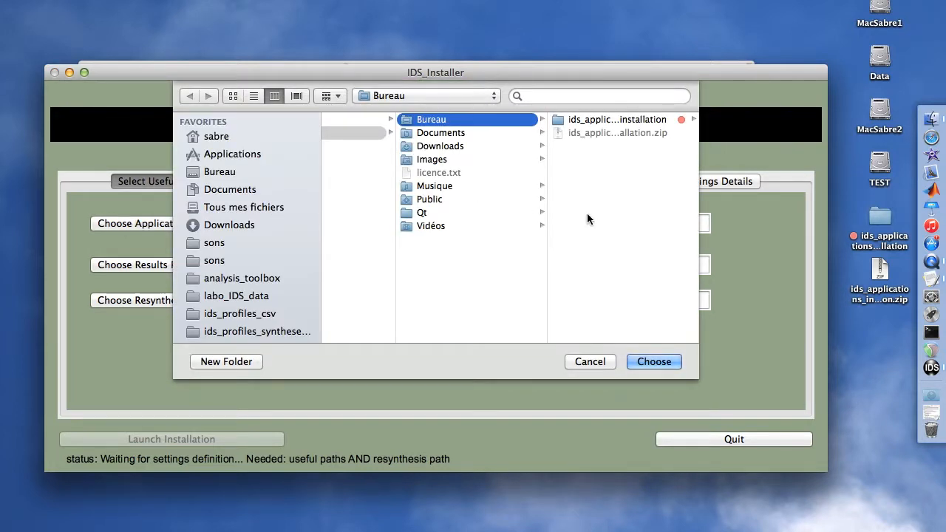
left_click(250, 361)
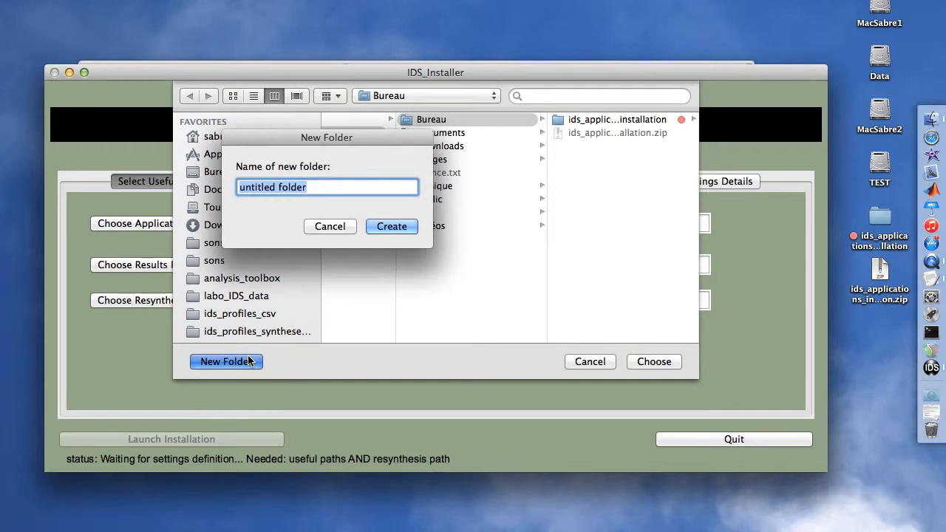
type("ids")
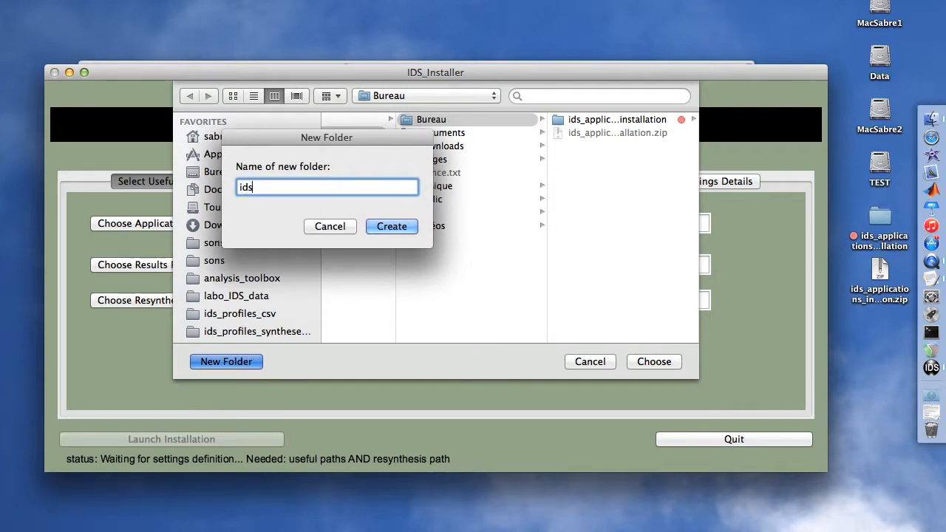
type("_applications")
key("Return")
key("Return")
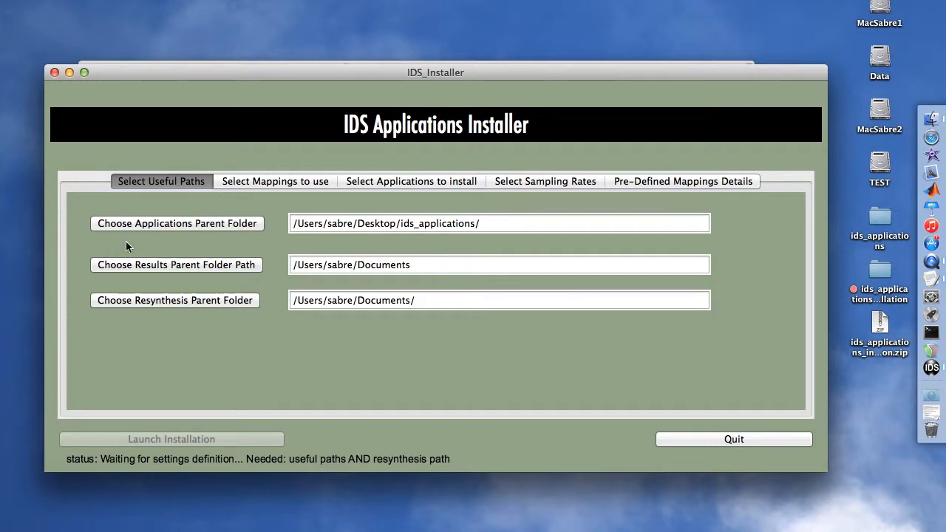
- Set the results parent folder path to the Desktop (Bureau)
left_click(159, 267)
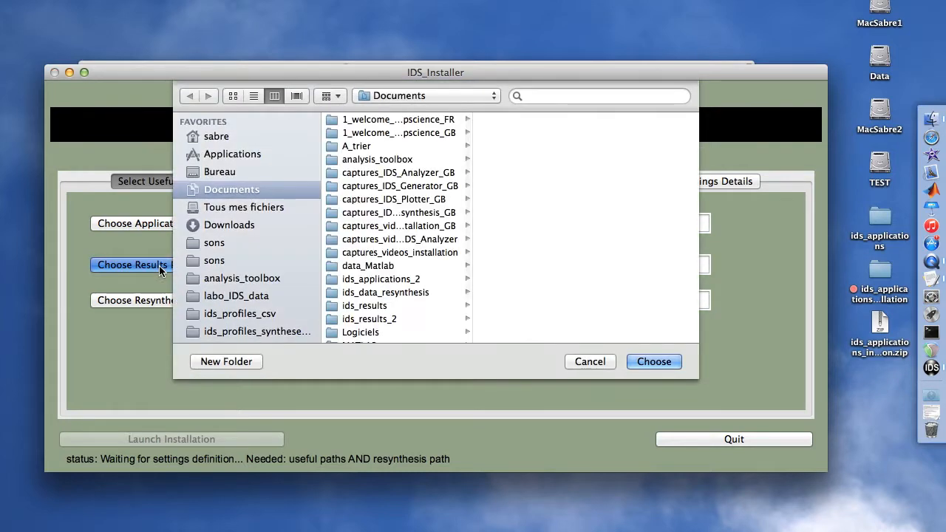
left_click(226, 173)
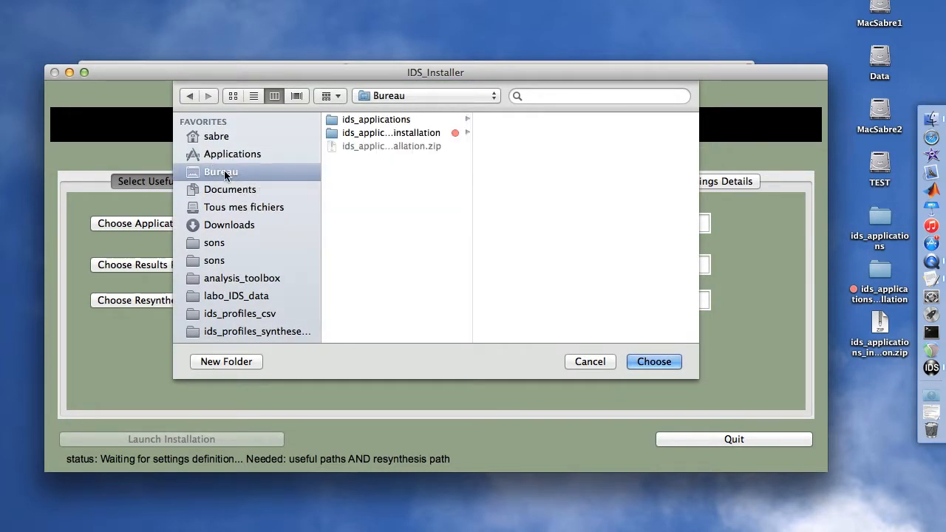
key("Return")
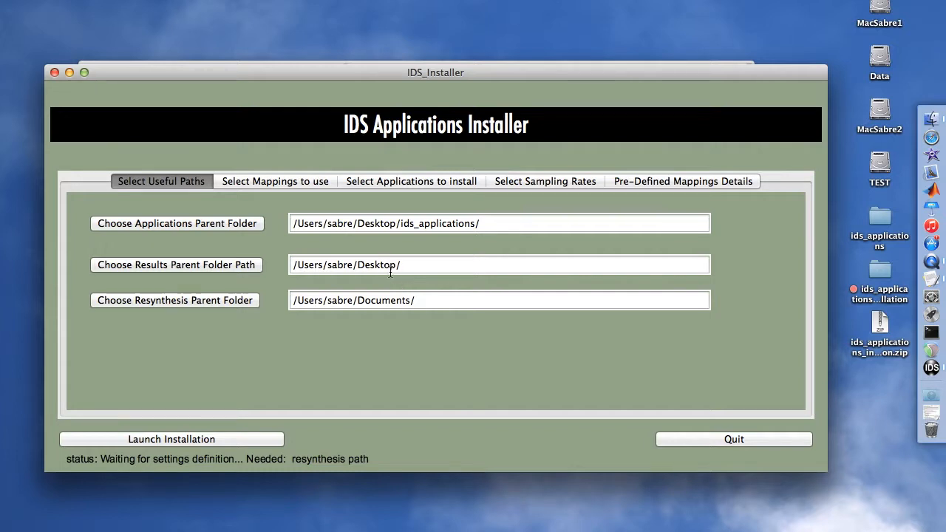
- Make a new Desktop folder 'ids_resynthesis_data' the resynthesis parent folder
left_click(110, 303)
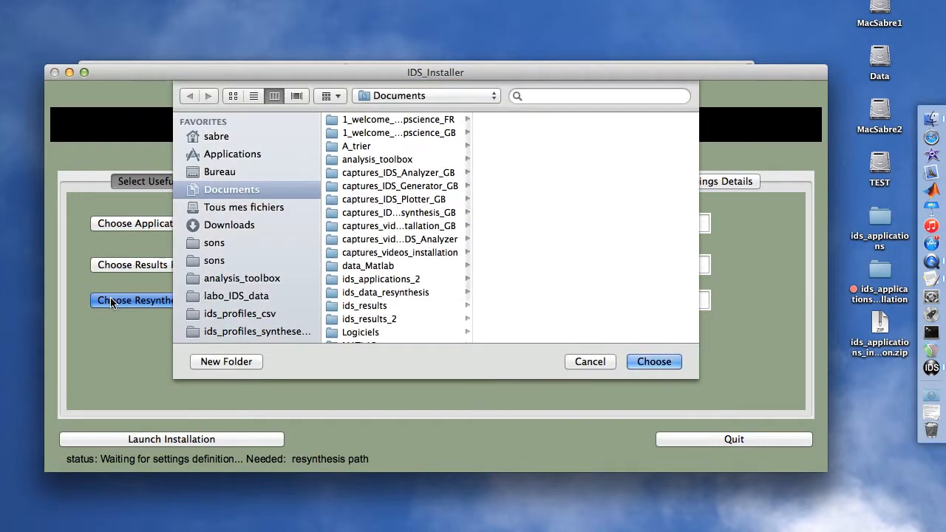
left_click(211, 175)
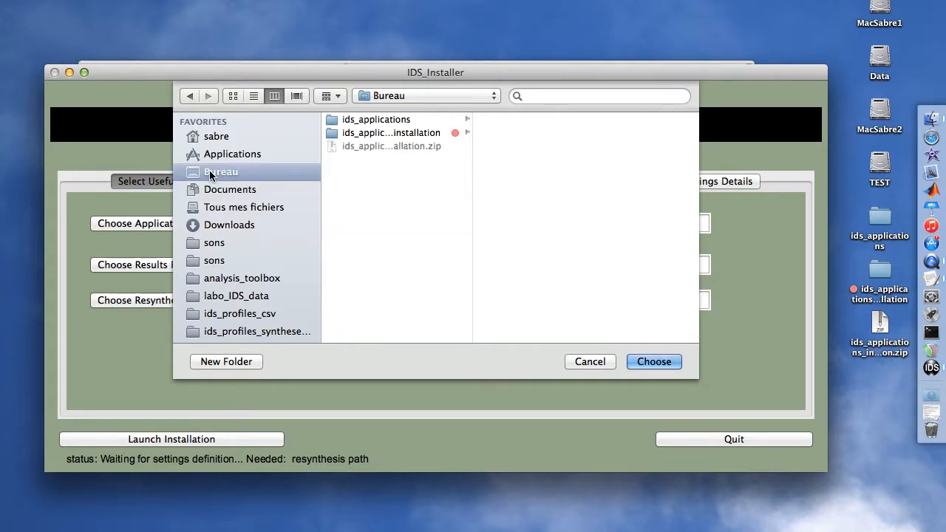
left_click(254, 361)
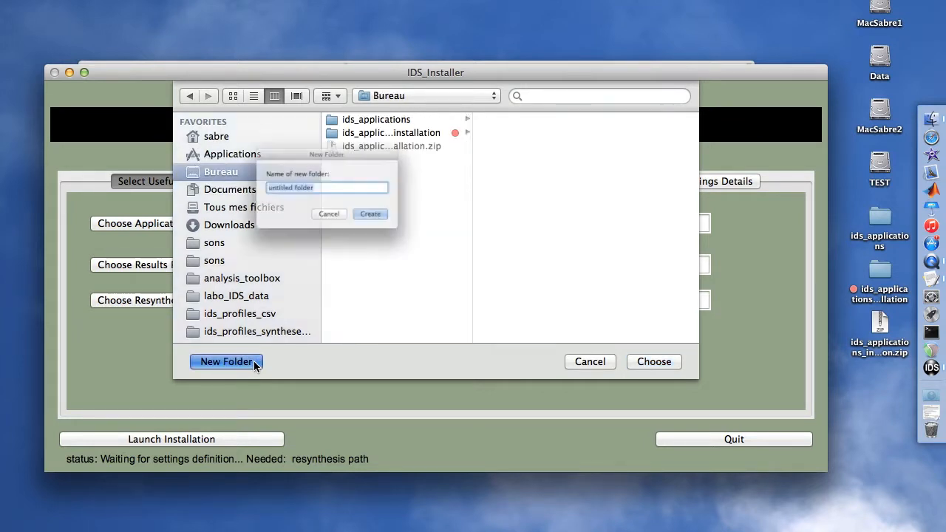
type("id")
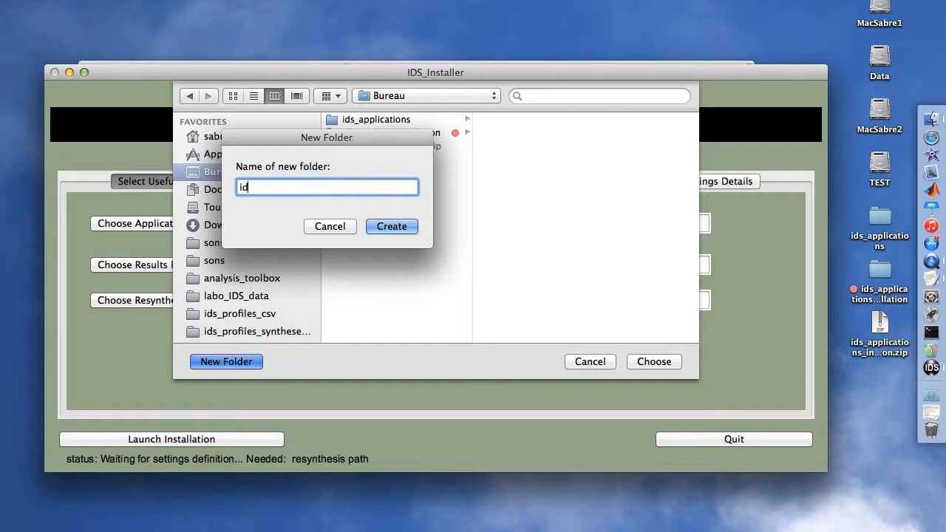
type("s_resynthesis_data")
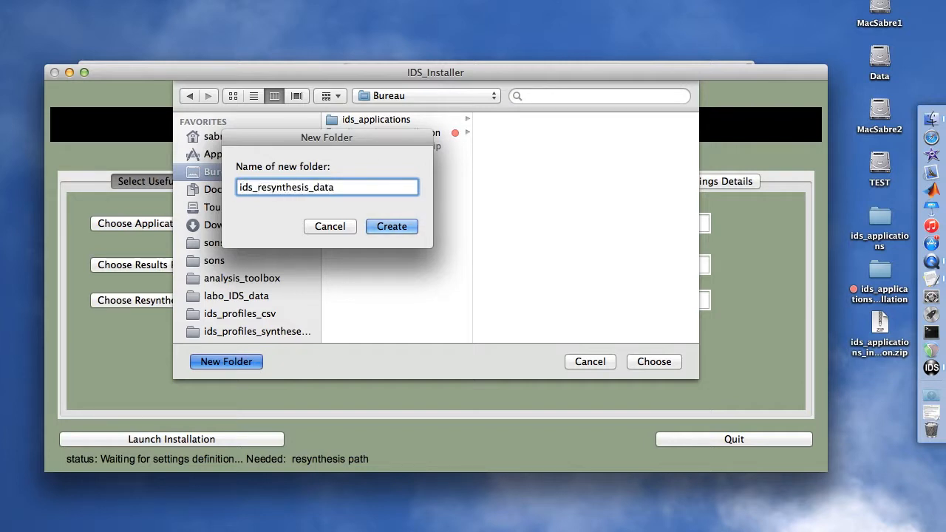
key("Return")
key("Return")
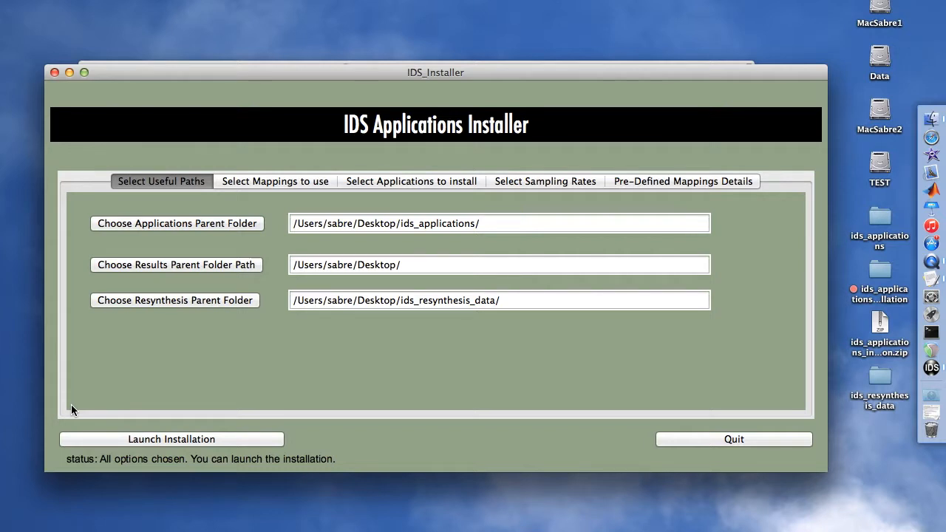
- Launch the installation so it begins creating filters set #1 of 12
left_click(84, 442)
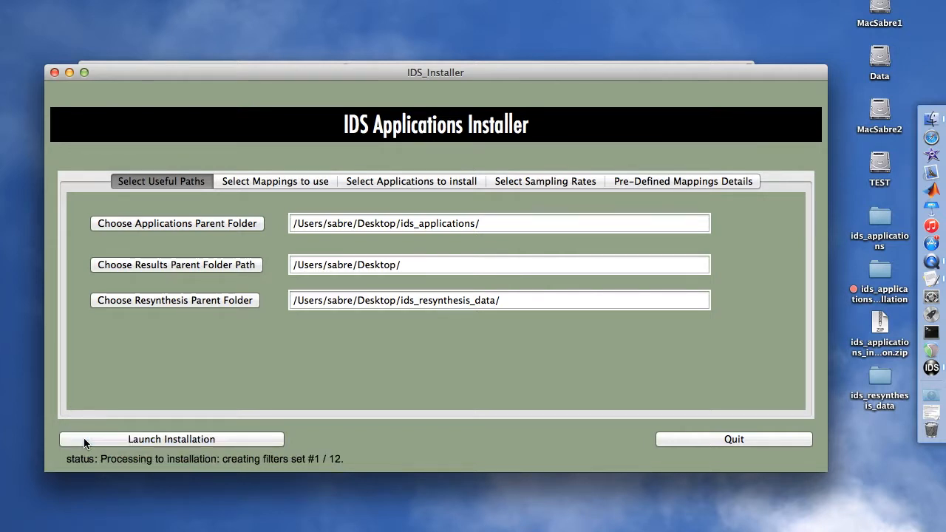